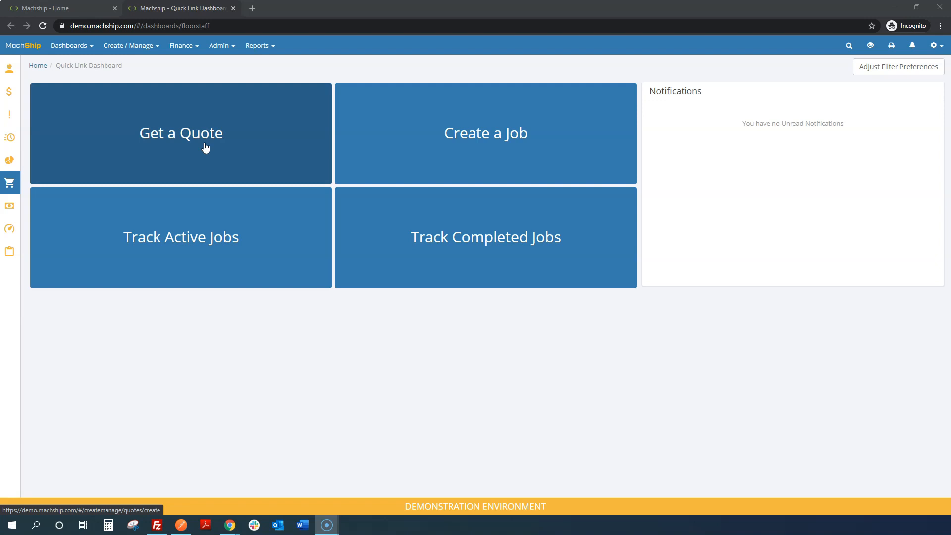
# Start a new quote
pyautogui.click(145, 46)
pyautogui.click(160, 89)
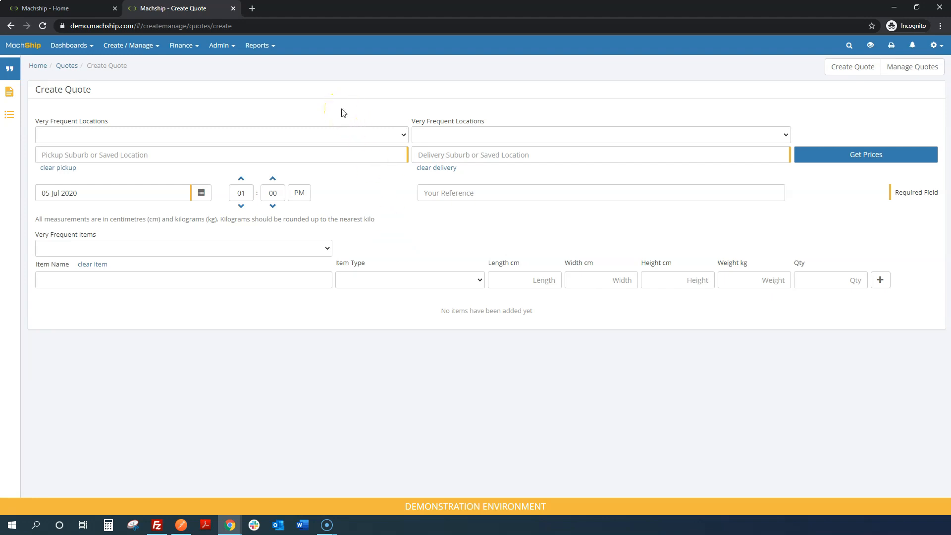
pyautogui.click(356, 136)
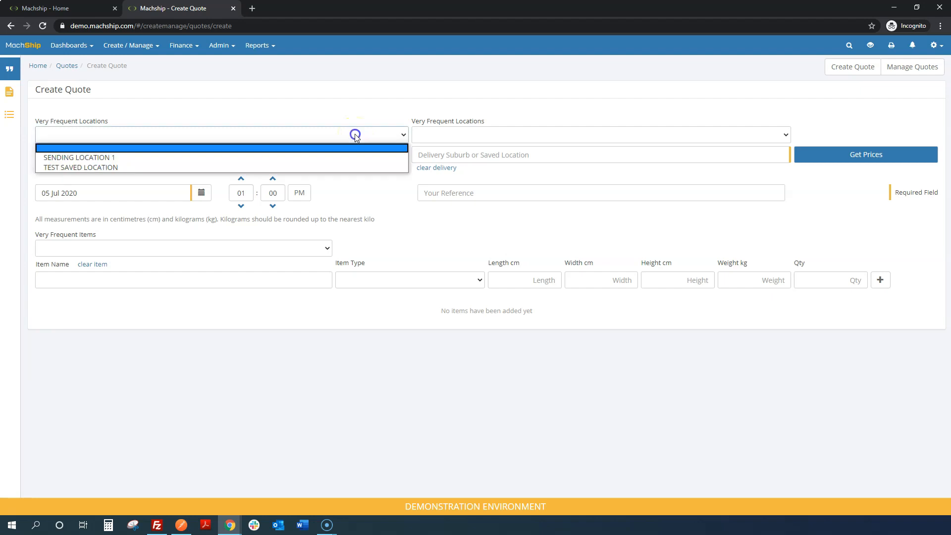
pyautogui.click(354, 135)
pyautogui.click(347, 151)
pyautogui.write('send')
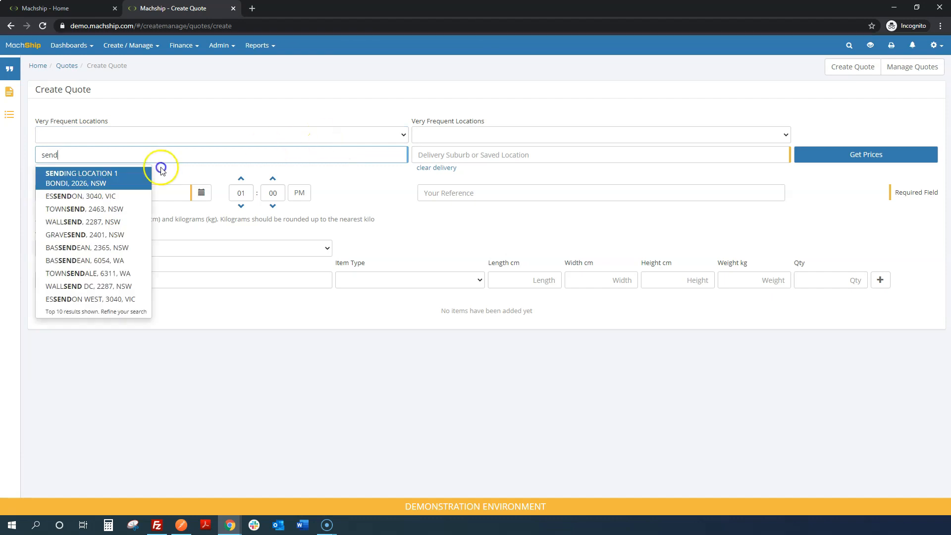
pyautogui.doubleClick(102, 155)
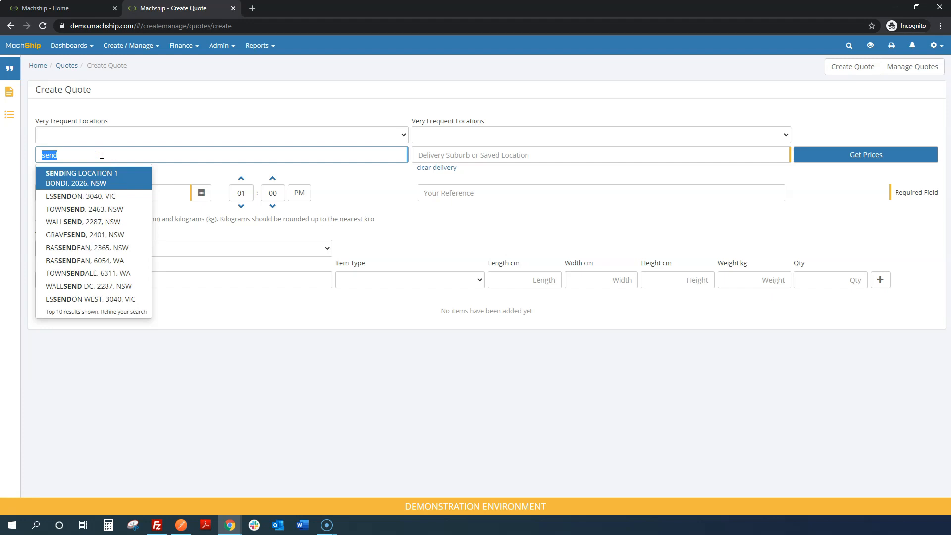
pyautogui.press('BackSpace')
pyautogui.write('Esse')
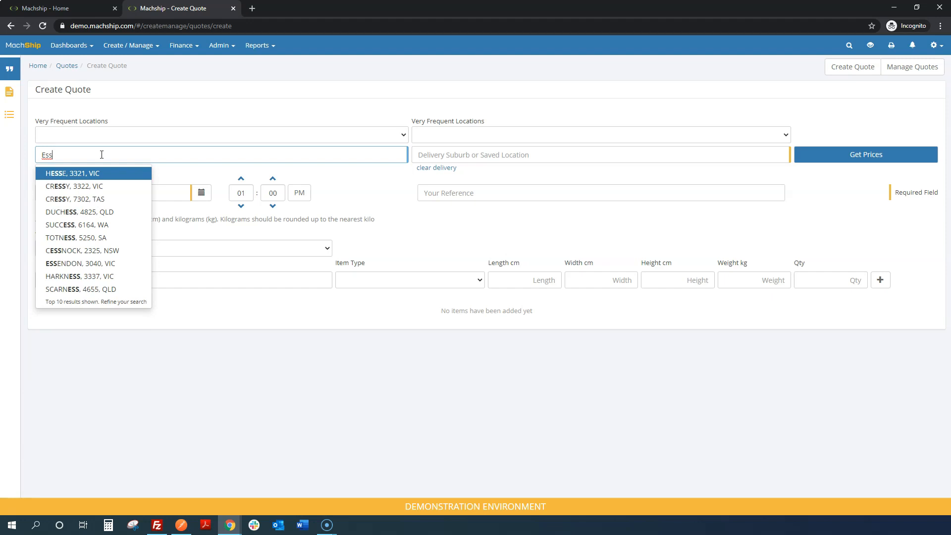
pyautogui.press('BackSpace')
pyautogui.press('BackSpace')
pyautogui.press('BackSpace')
pyautogui.press('BackSpace')
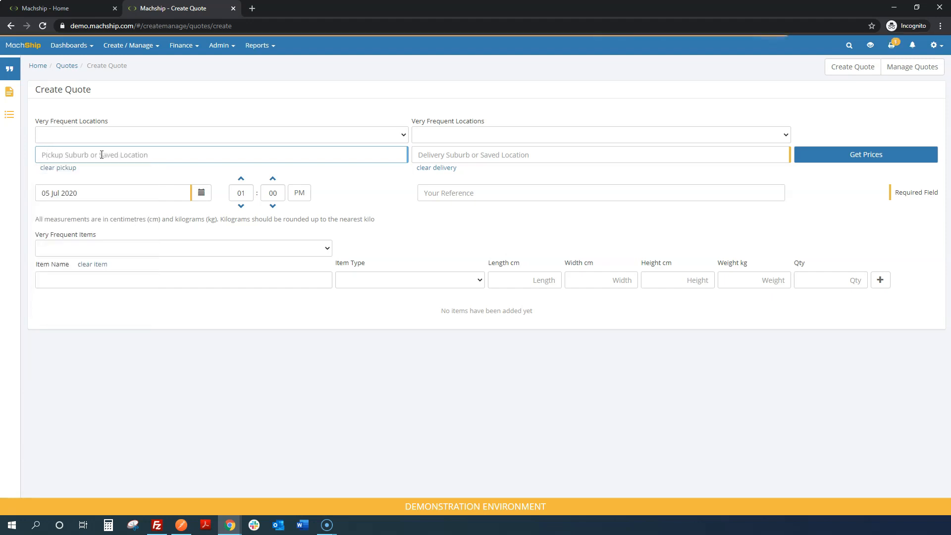
# Set the quote's pickup to ESSENDON, 3040, VIC and its delivery to TEST SAVED LOCATION in Bonbeach
pyautogui.write('3040')
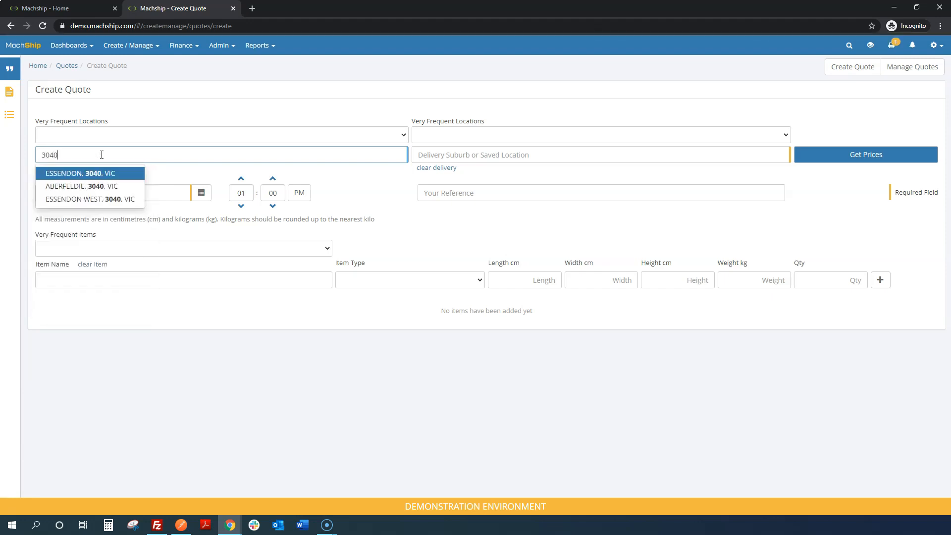
pyautogui.click(124, 174)
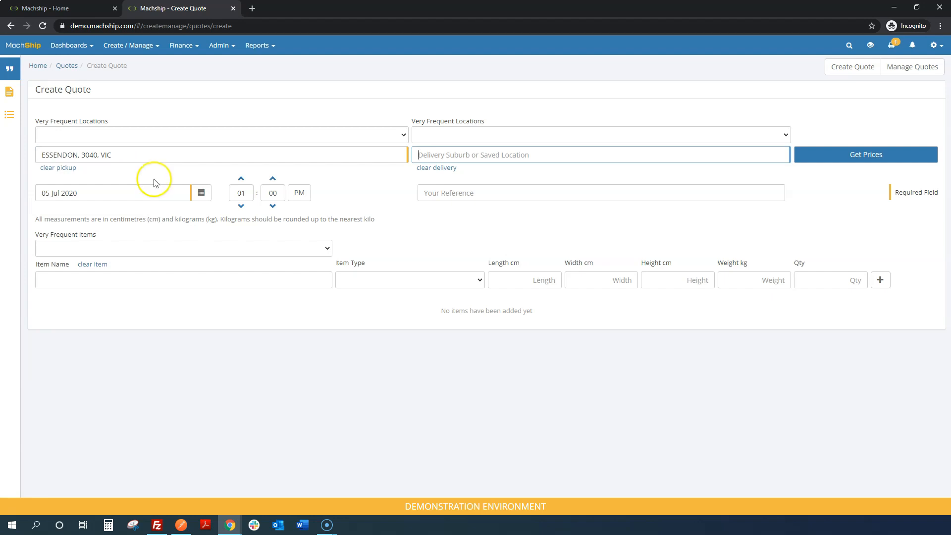
pyautogui.click(485, 135)
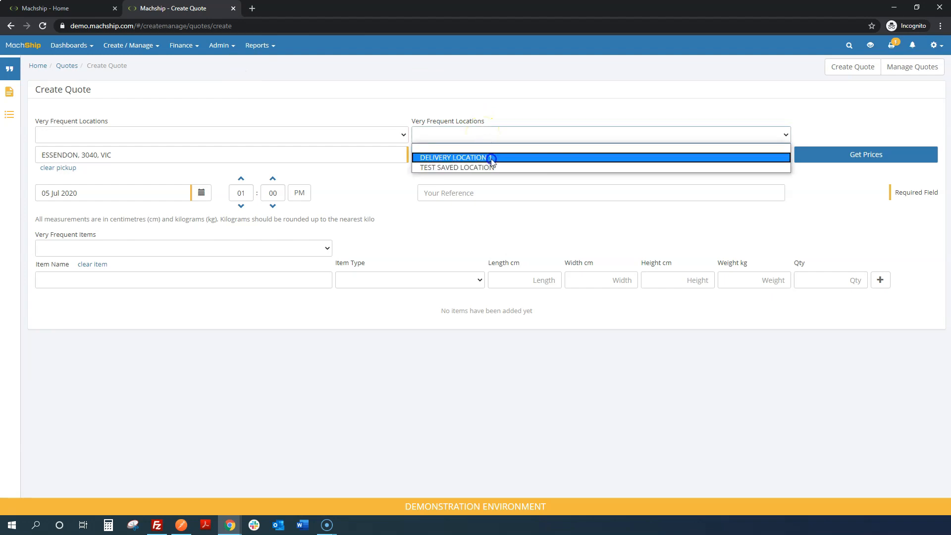
pyautogui.click(492, 157)
pyautogui.click(479, 157)
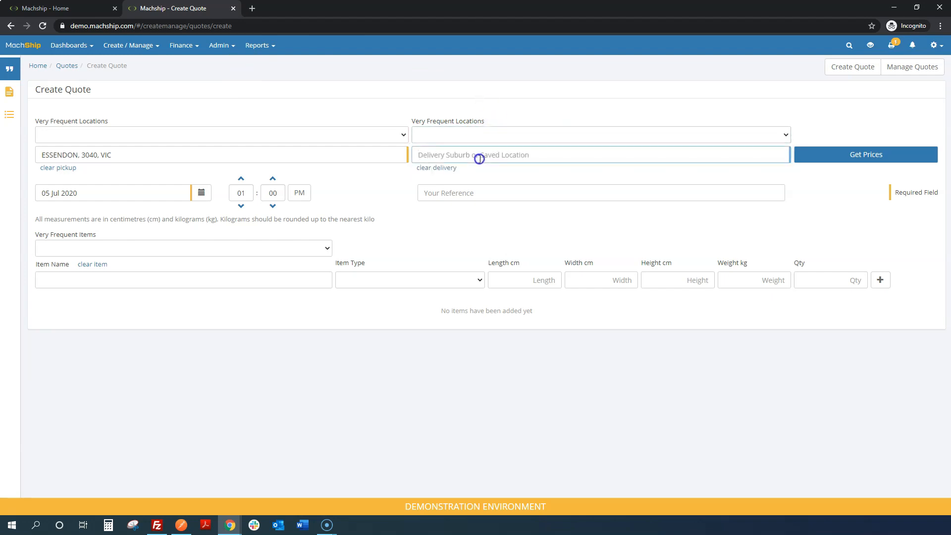
pyautogui.write('sav')
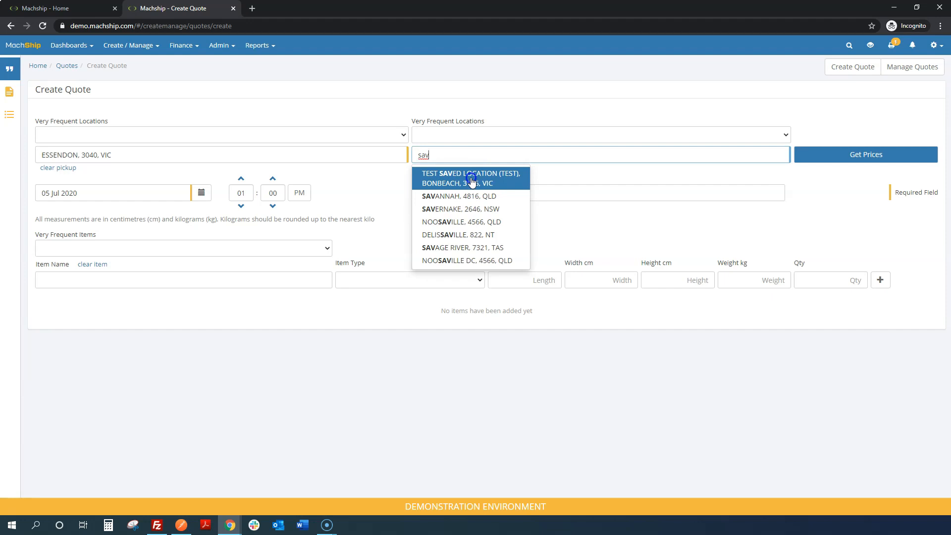
pyautogui.click(472, 182)
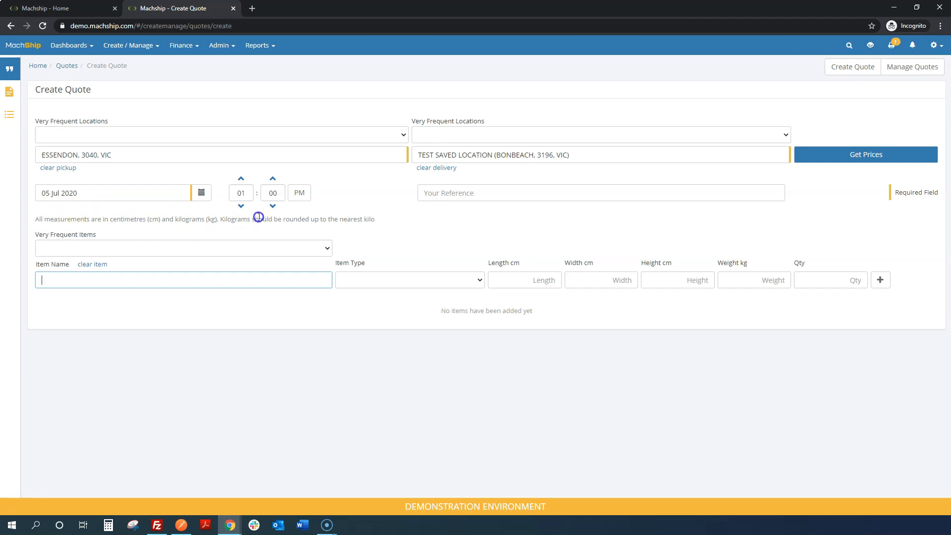
pyautogui.click(241, 206)
pyautogui.click(241, 178)
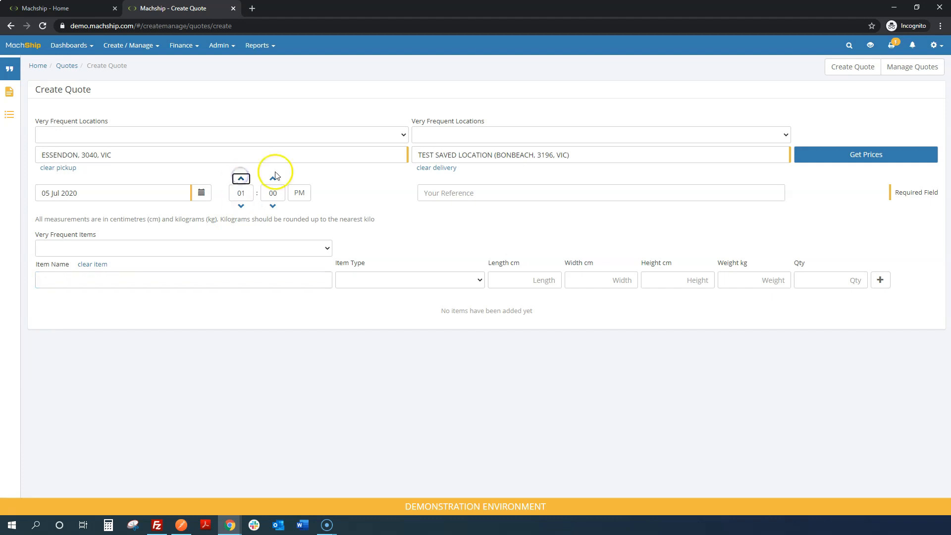
pyautogui.click(301, 199)
pyautogui.click(304, 199)
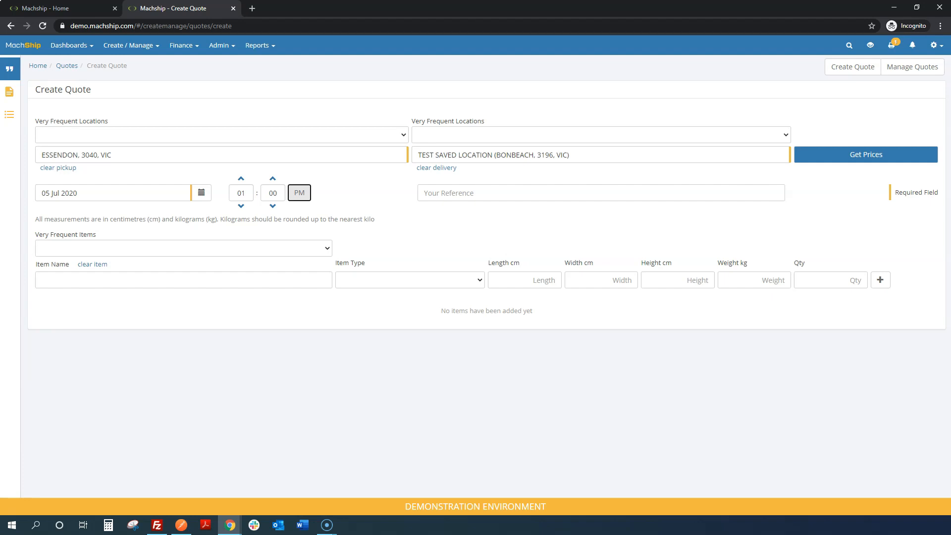
# Set the pickup date to 06 Jul 2020
pyautogui.click(202, 195)
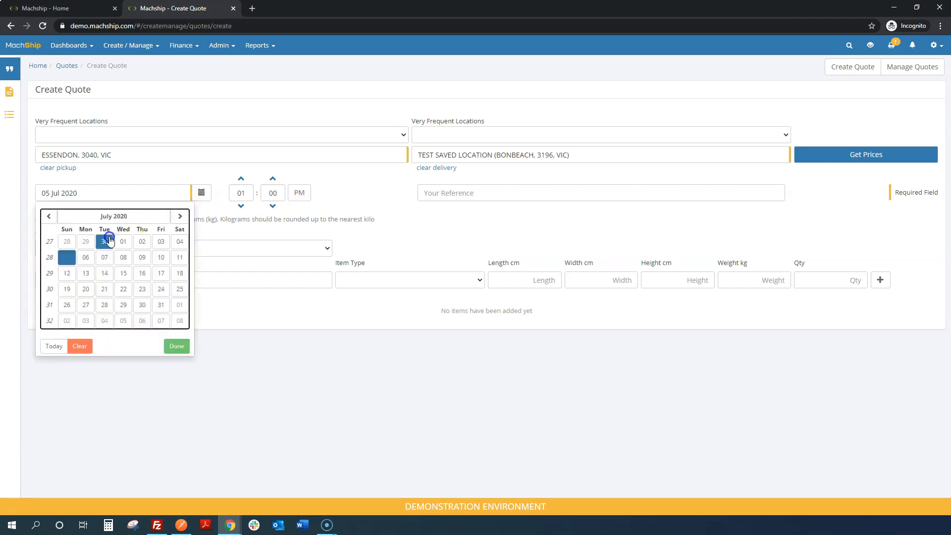
pyautogui.click(86, 257)
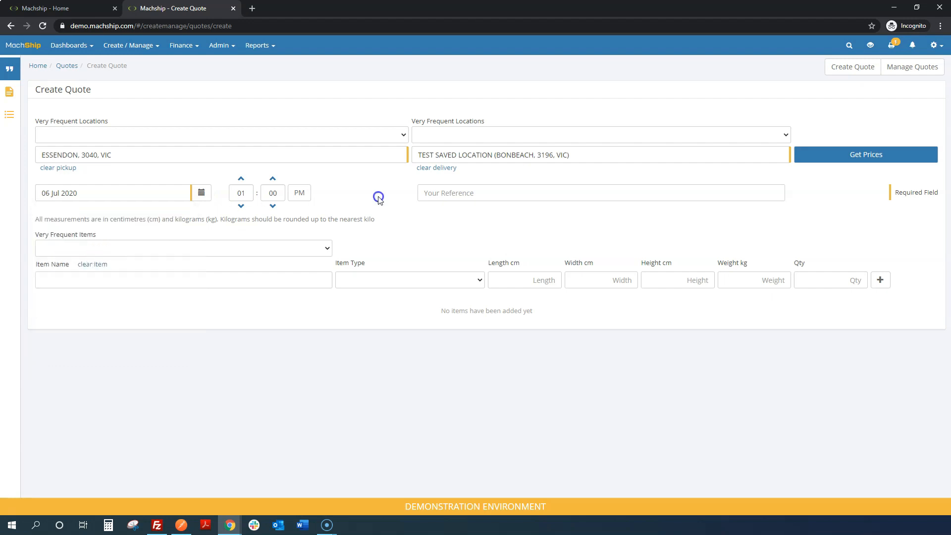
pyautogui.click(428, 193)
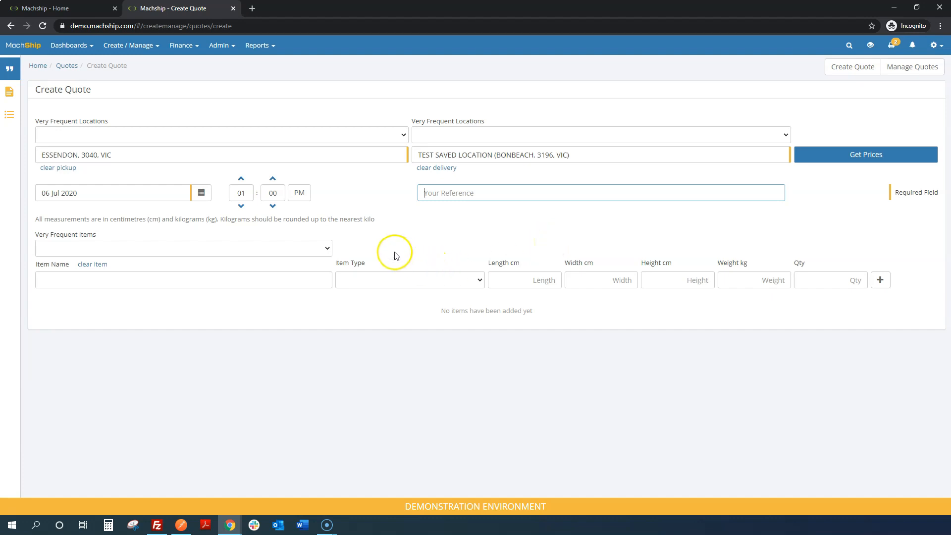
# Name the new quote item test and set its item type to Carton
pyautogui.click(306, 251)
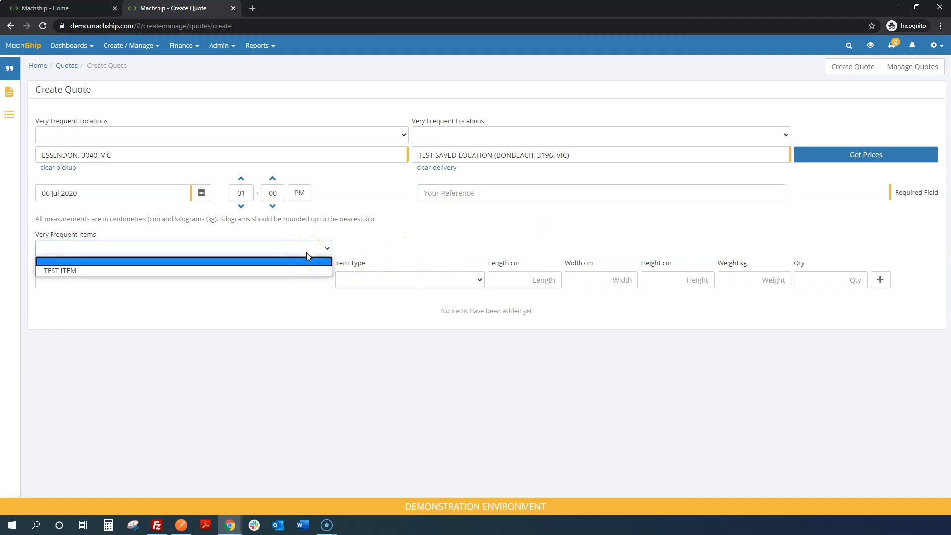
pyautogui.click(306, 253)
pyautogui.click(286, 275)
pyautogui.write('te')
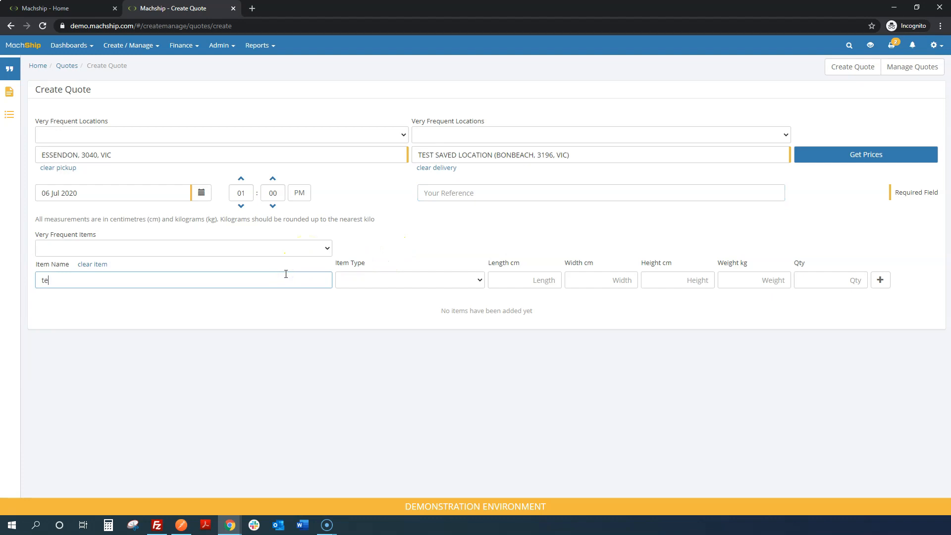
pyautogui.write('st')
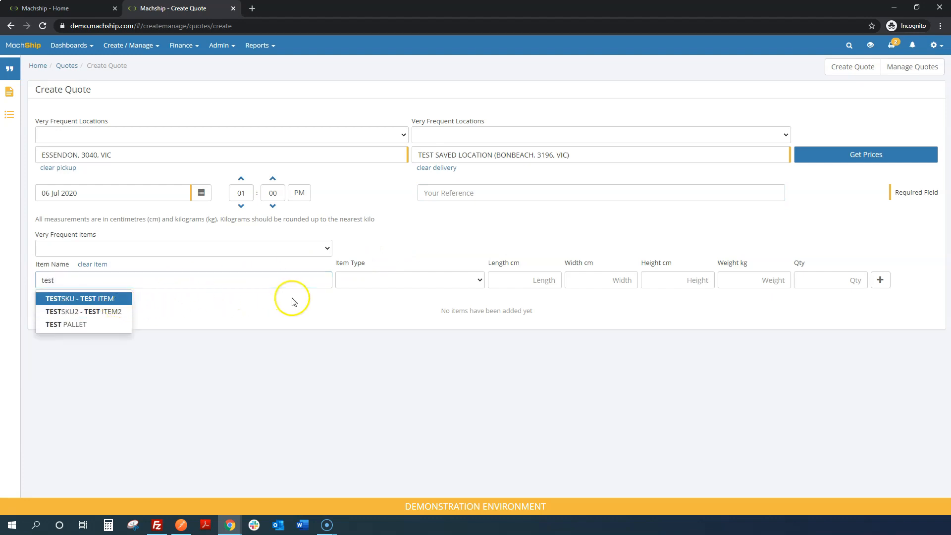
pyautogui.click(372, 285)
pyautogui.click(377, 353)
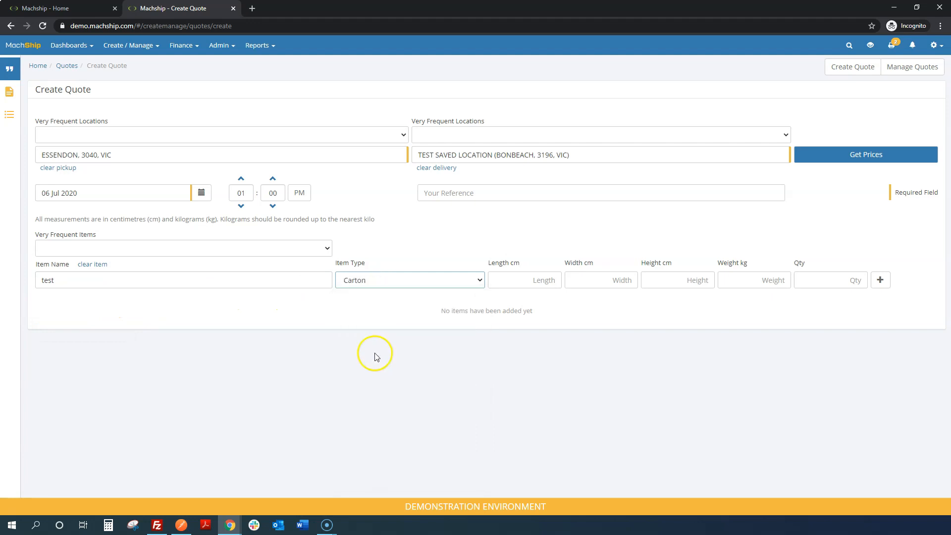
# Set the item's length, width and height to 15 cm, weight to 15 kg and quantity to 2, and add it to the quote
pyautogui.click(511, 276)
pyautogui.write('15')
pyautogui.press('Tab')
pyautogui.write('15')
pyautogui.press('Tab')
pyautogui.write('15')
pyautogui.press('Tab')
pyautogui.write('15')
pyautogui.press('Tab')
pyautogui.write('2')
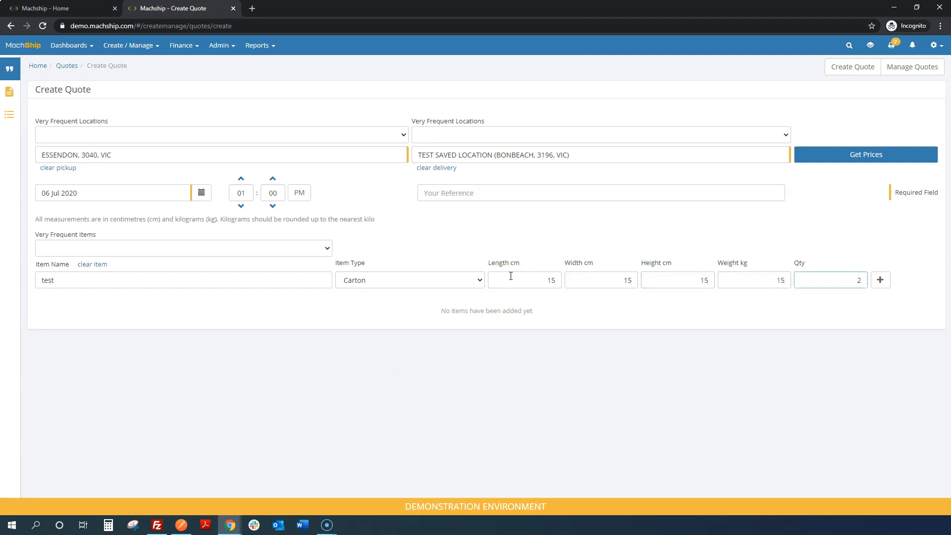
pyautogui.press('Tab')
pyautogui.press('Return')
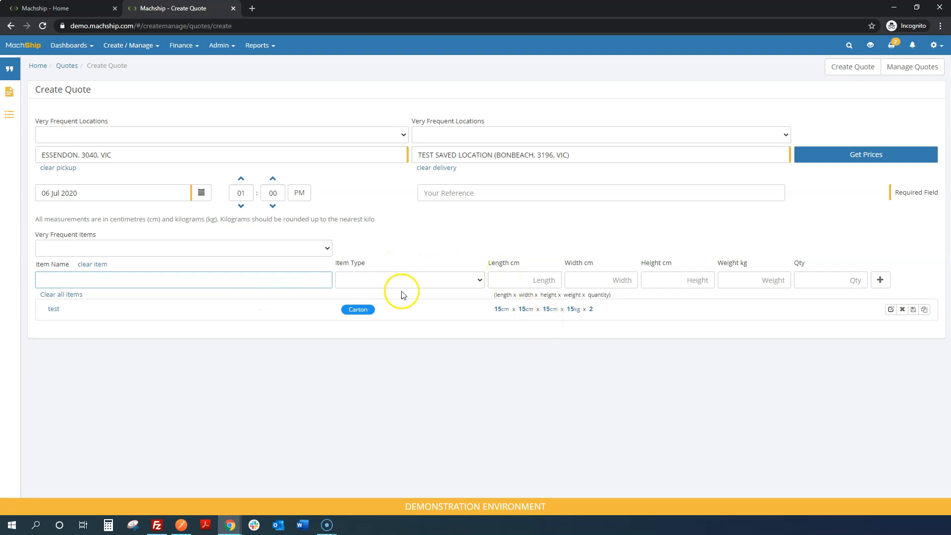
# Add the very frequent item TEST ITEM and the saved item TESTSKU - TEST ITEM to the quote
pyautogui.click(312, 248)
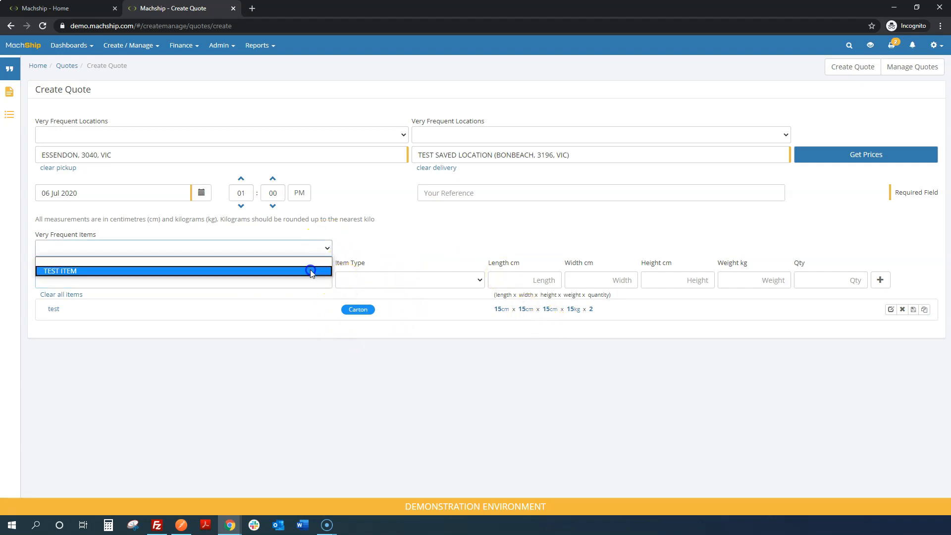
pyautogui.click(312, 269)
pyautogui.write('test')
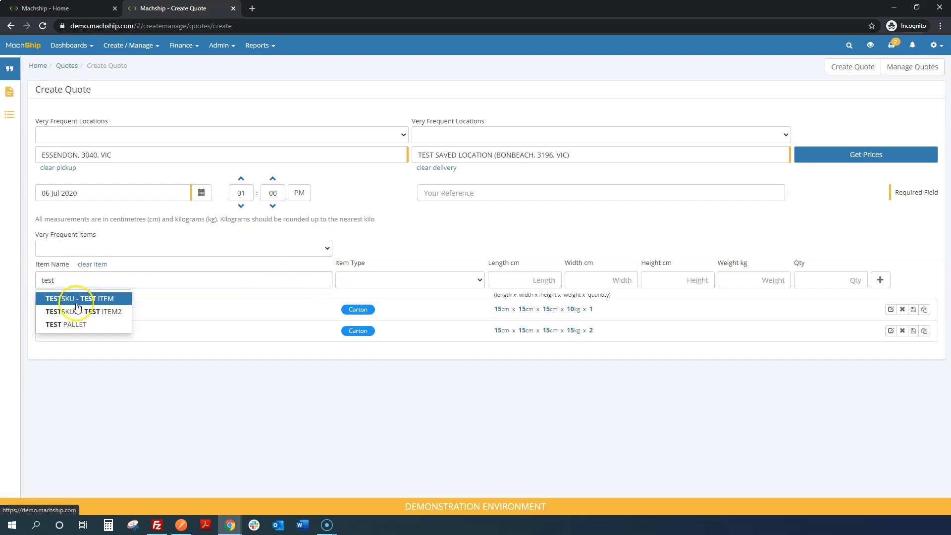
pyautogui.click(77, 298)
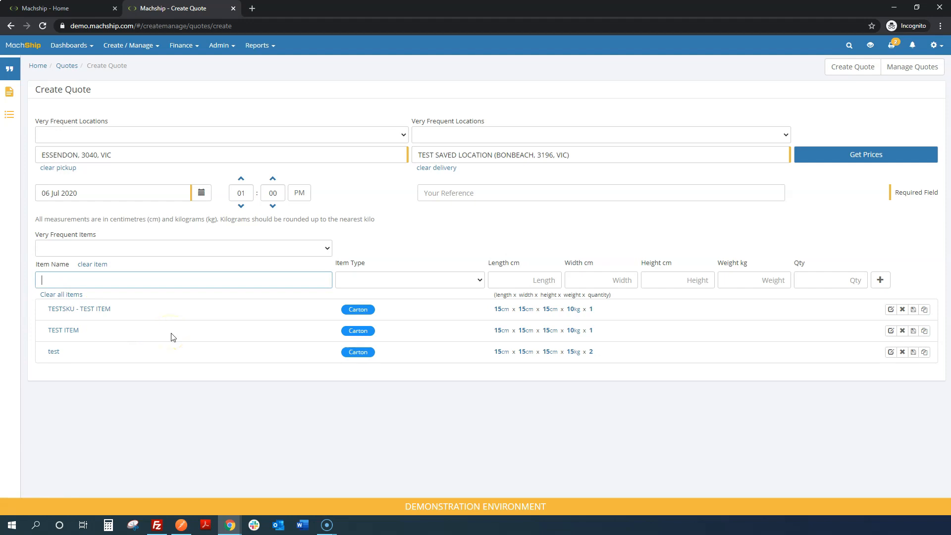
# Get prices for the quote and expand the details of the TNT Express Road Express (76) route
pyautogui.click(861, 157)
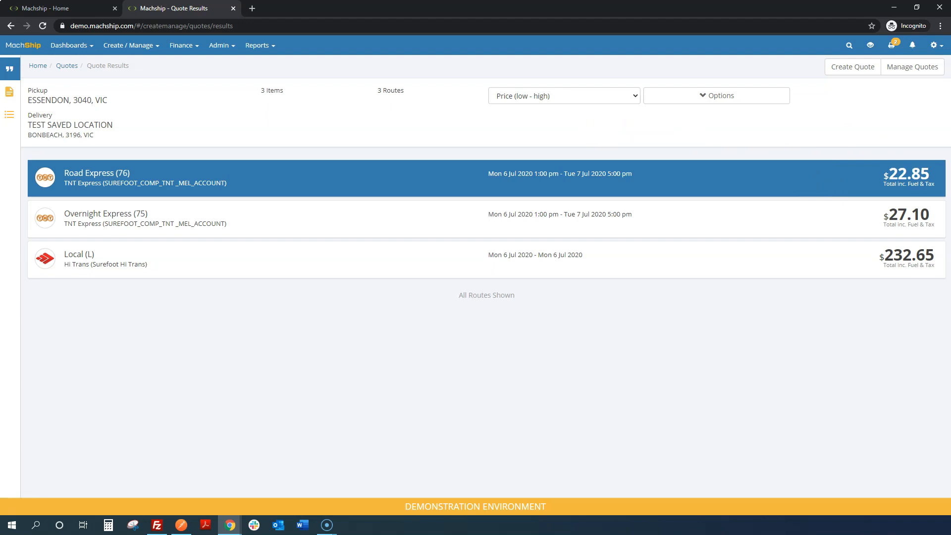
pyautogui.click(609, 204)
pyautogui.click(535, 195)
pyautogui.click(636, 233)
pyautogui.click(524, 271)
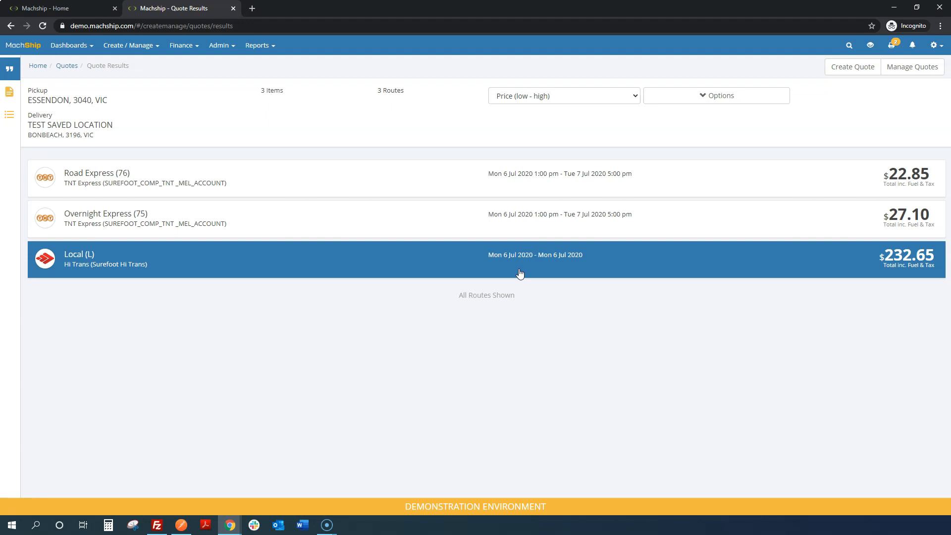
pyautogui.click(602, 204)
pyautogui.click(571, 186)
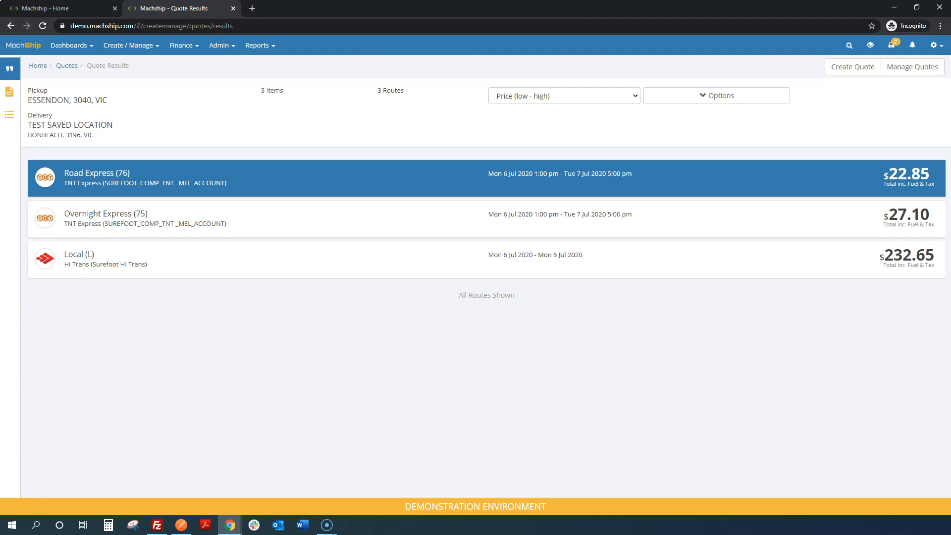
pyautogui.click(570, 187)
pyautogui.click(571, 186)
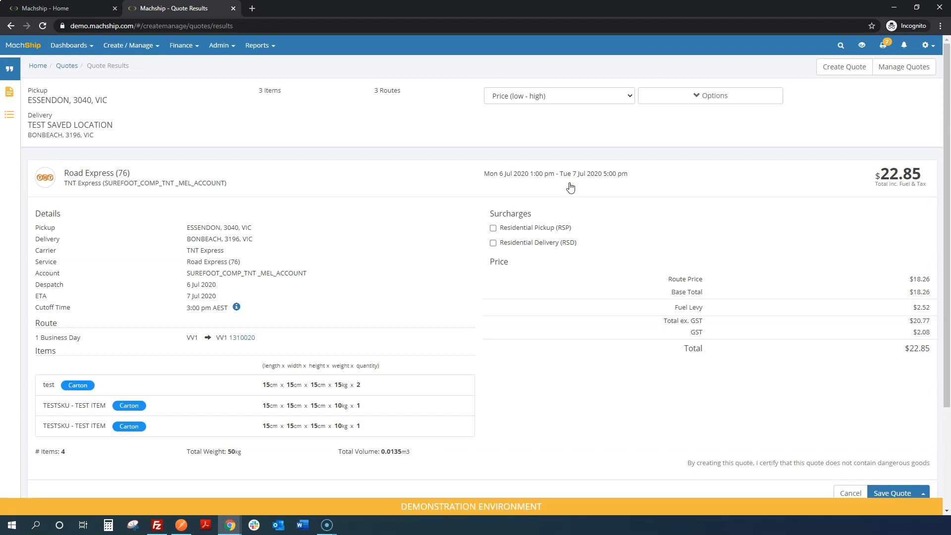
# Apply the Residential Pickup (RSP) surcharge to the Road Express route and save the quote without creating a consignment
pyautogui.click(561, 186)
pyautogui.click(532, 227)
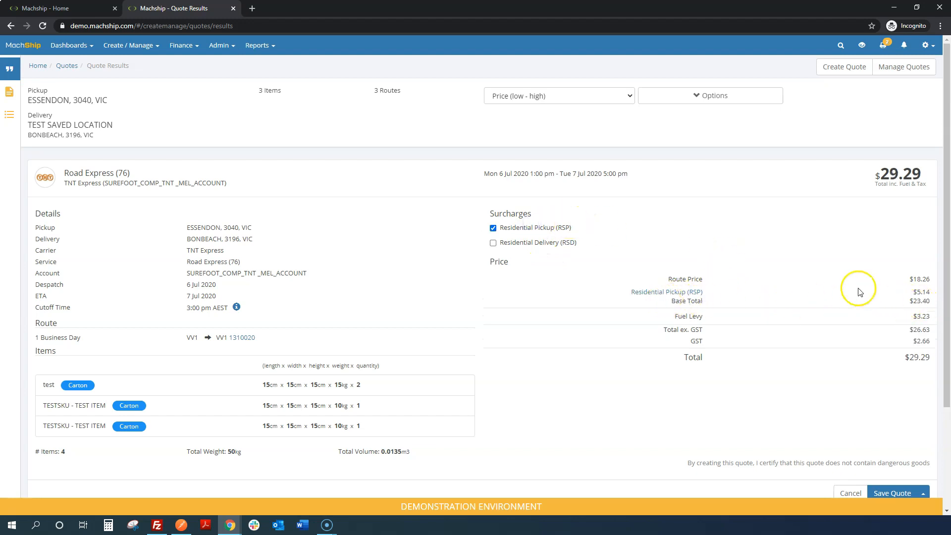
pyautogui.scroll(-1, 844, 293)
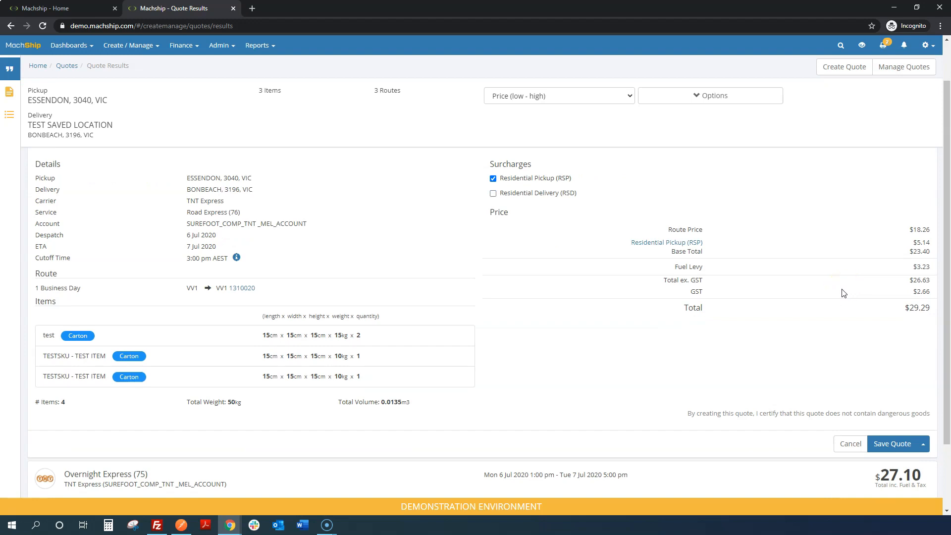
pyautogui.click(893, 447)
pyautogui.click(922, 445)
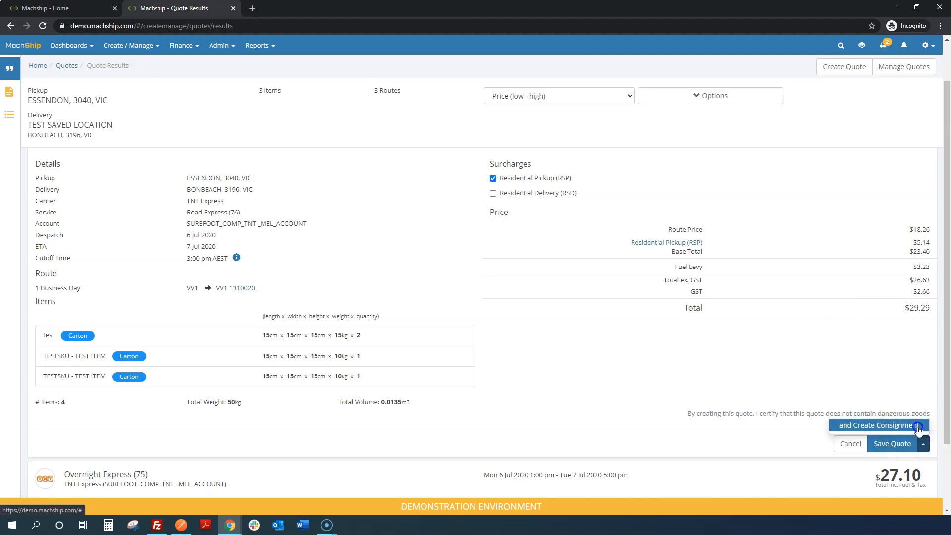
pyautogui.click(918, 427)
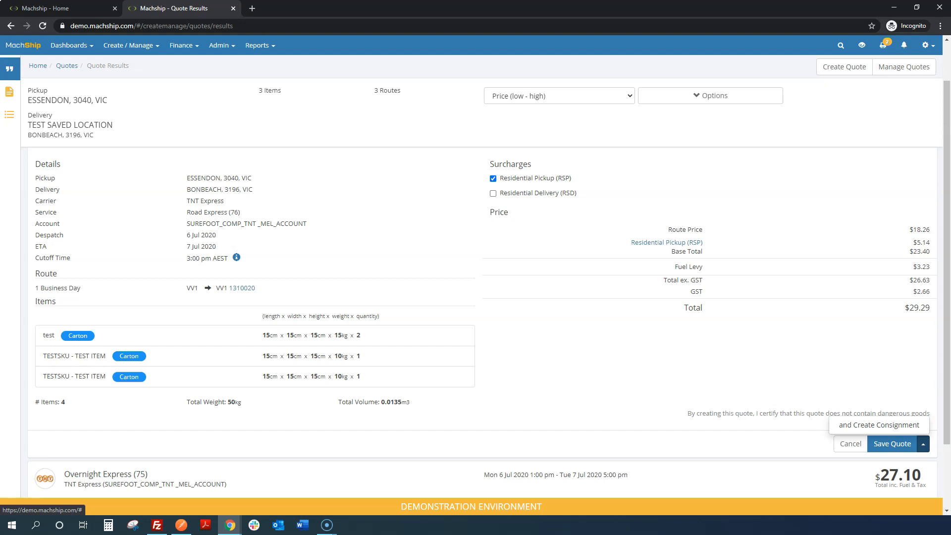
pyautogui.click(924, 444)
pyautogui.click(902, 446)
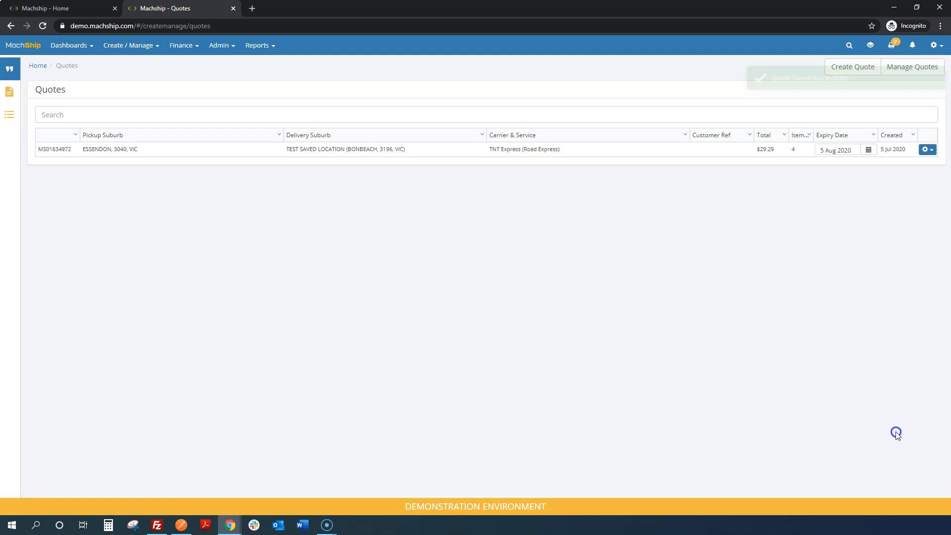
pyautogui.click(144, 46)
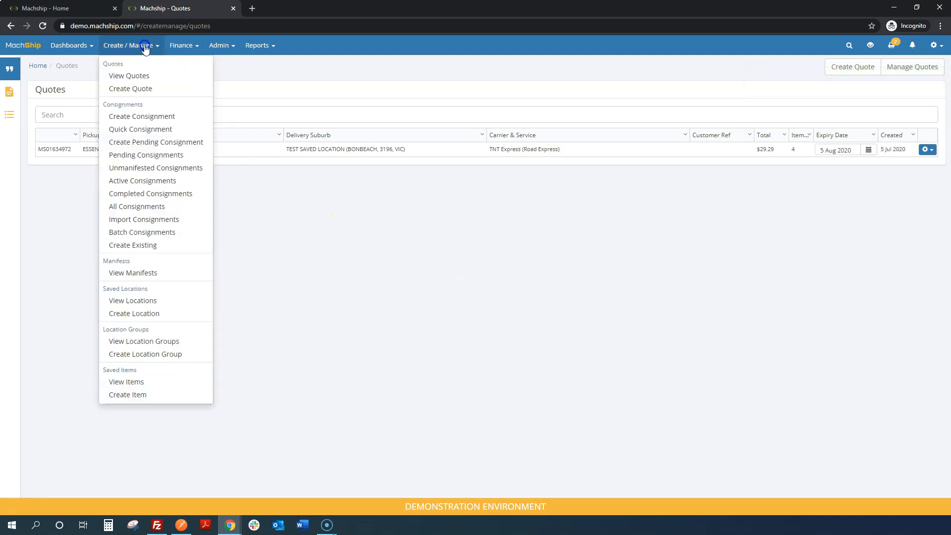
pyautogui.click(483, 237)
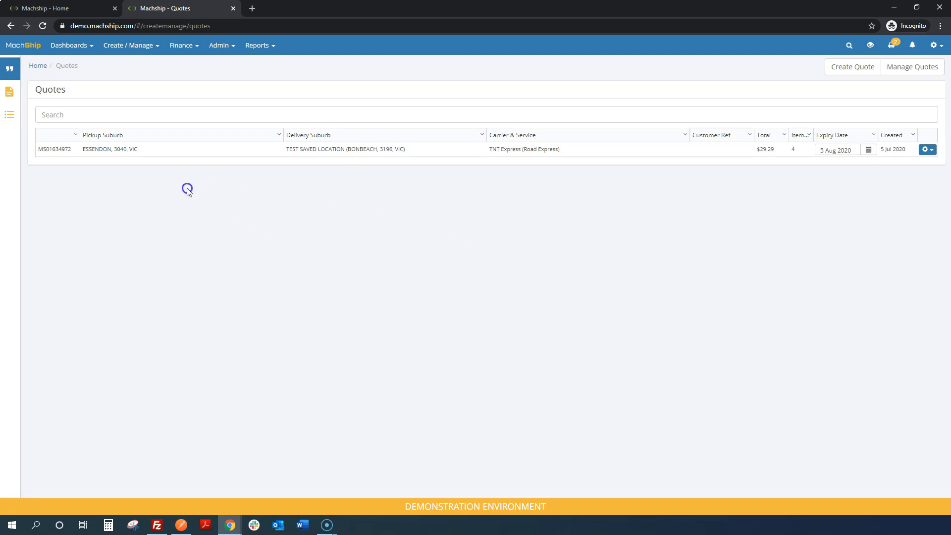
pyautogui.click(926, 153)
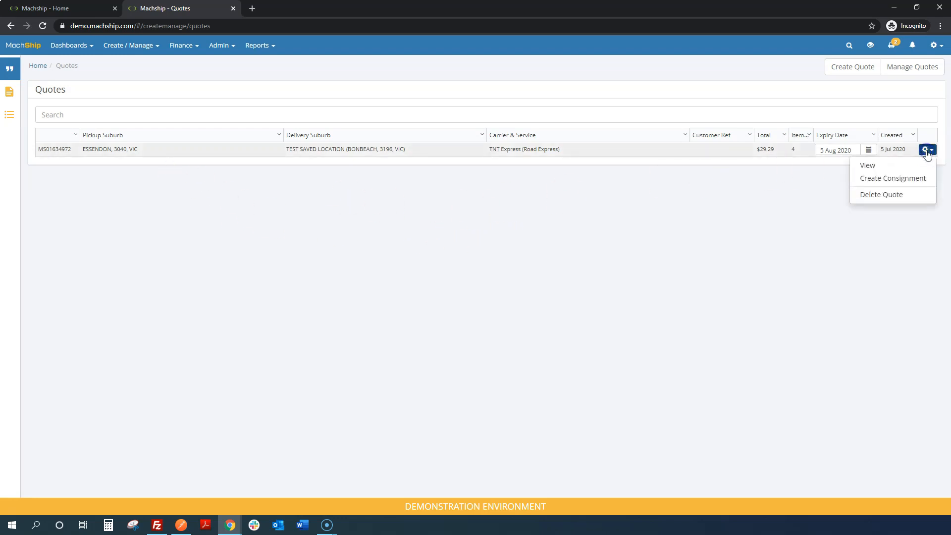
pyautogui.click(916, 181)
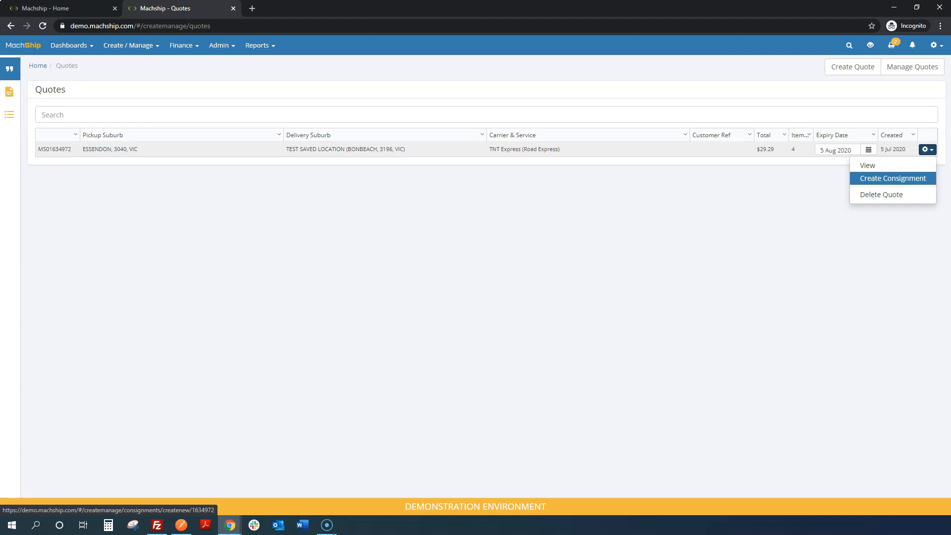
pyautogui.click(893, 186)
pyautogui.click(711, 291)
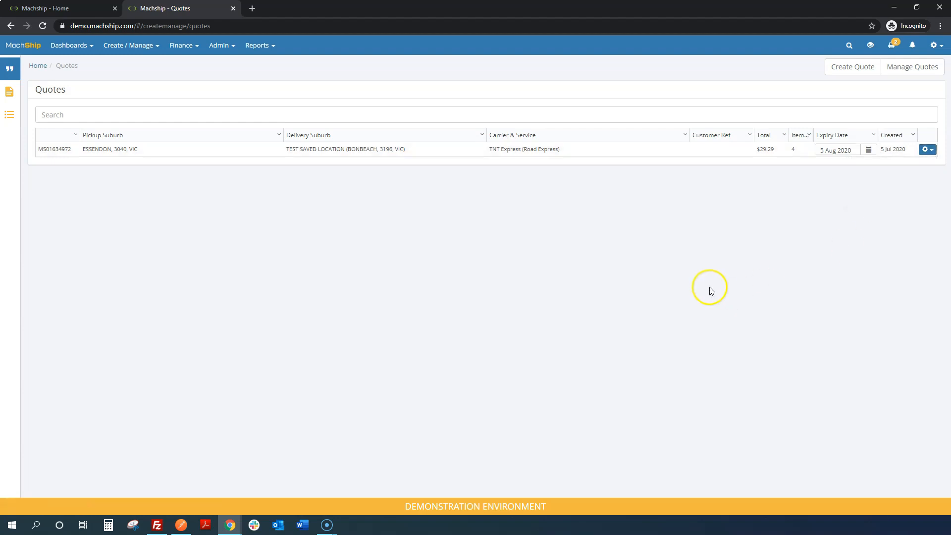